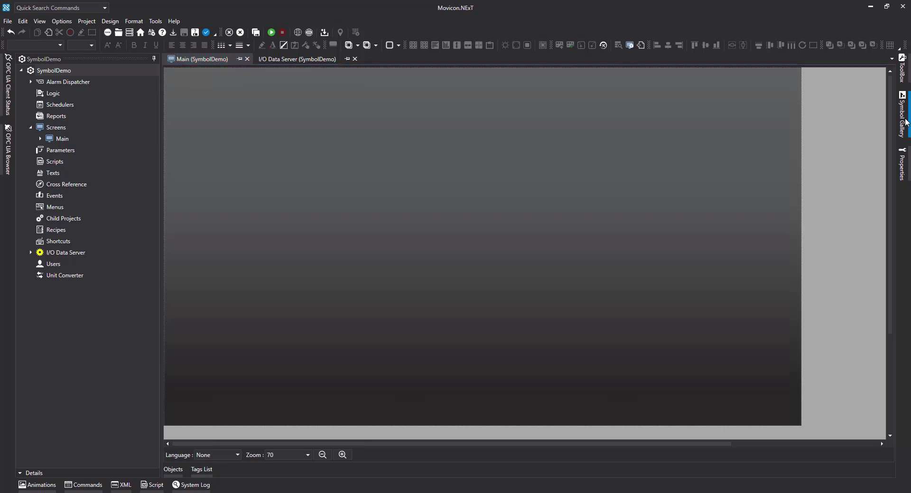
Step: Create a 'mysymbols' folder under Library in the project's Symbol Gallery
mouse_move(904, 123)
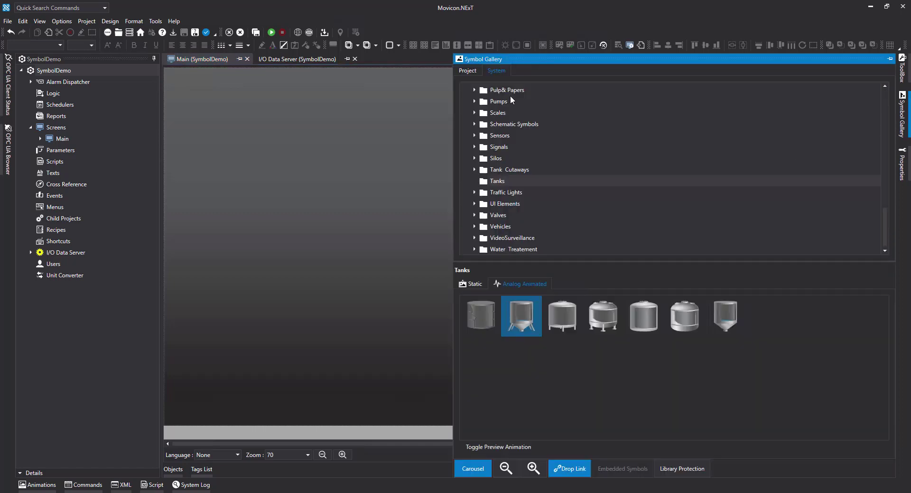
click(467, 71)
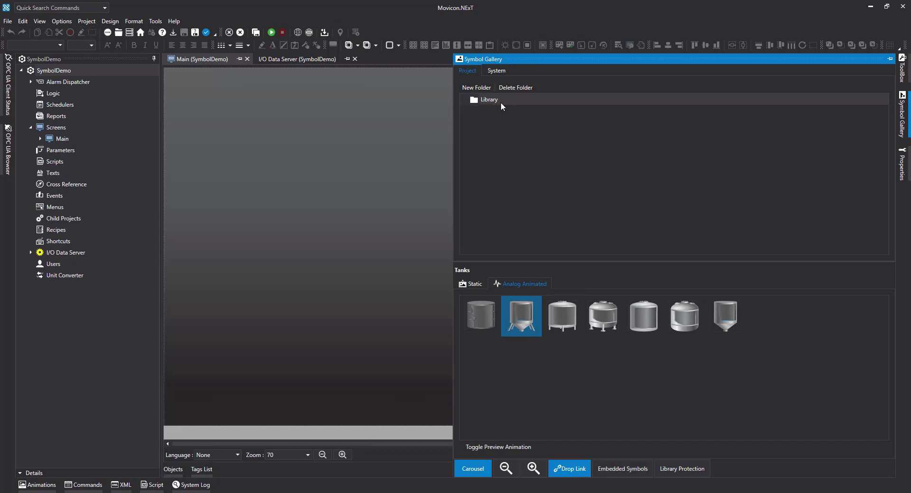
click(477, 88)
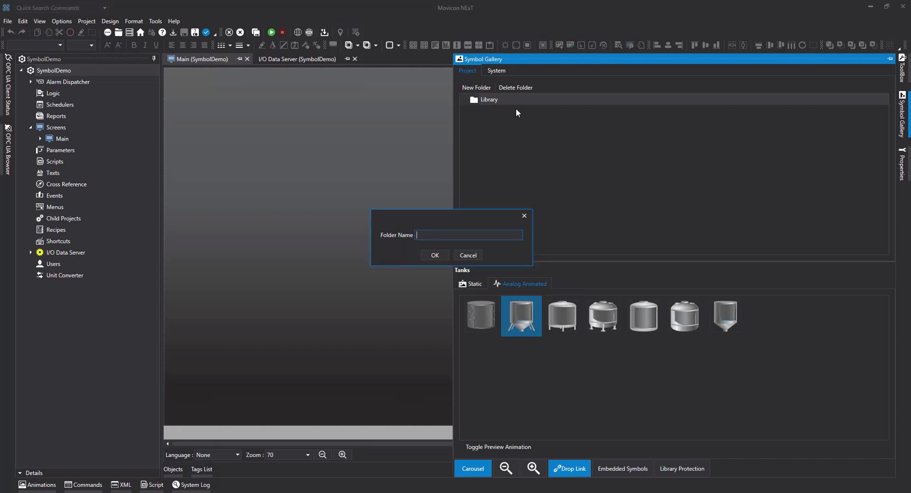
text(mysymbols)
click(434, 256)
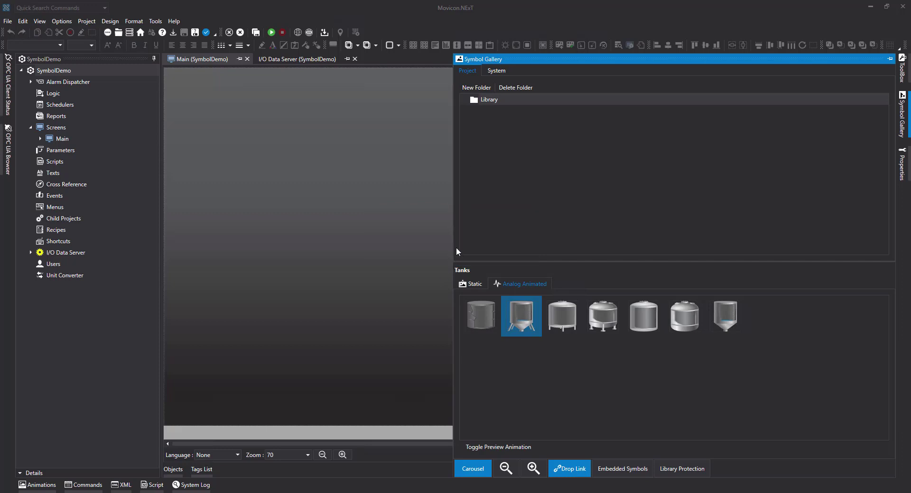
double_click(550, 103)
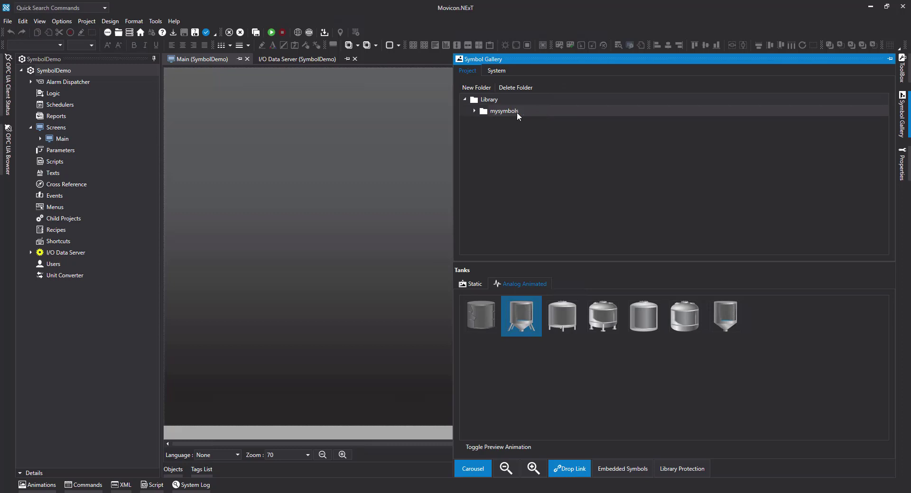
click(389, 134)
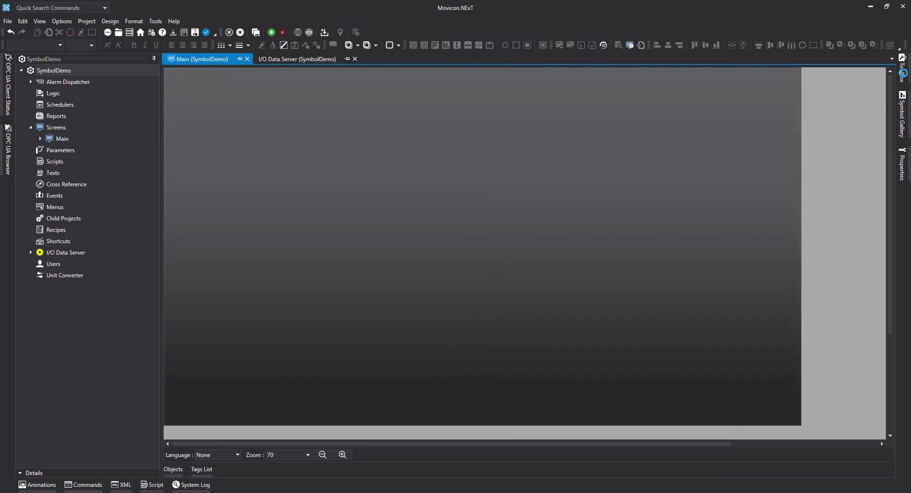
Step: Place a Display object and a rectangle of about 196 × 189 on the Main screen
click(903, 73)
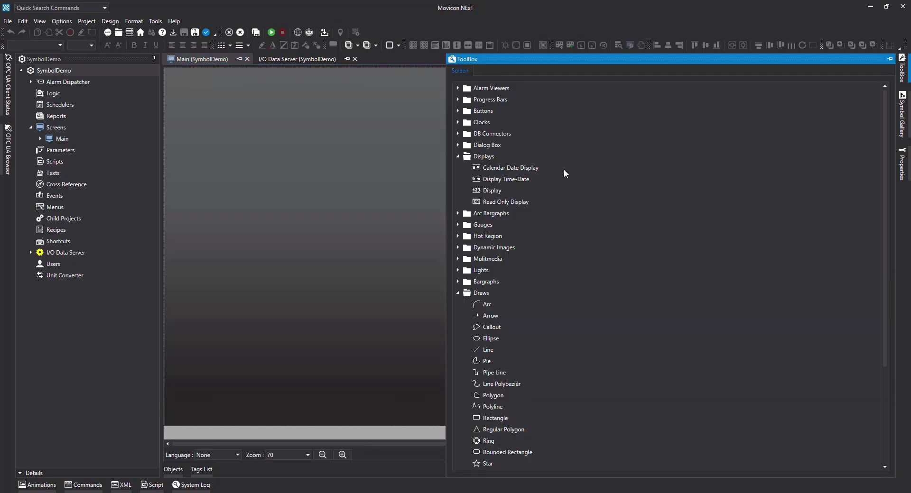
drag(487, 190, 258, 167)
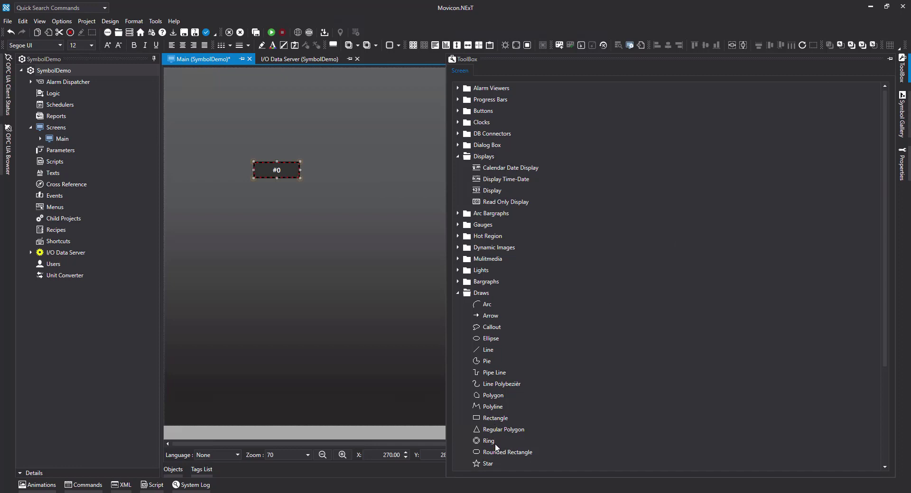
mouse_move(495, 418)
mouse_down()
mouse_move(250, 119)
mouse_move(250, 154)
mouse_up()
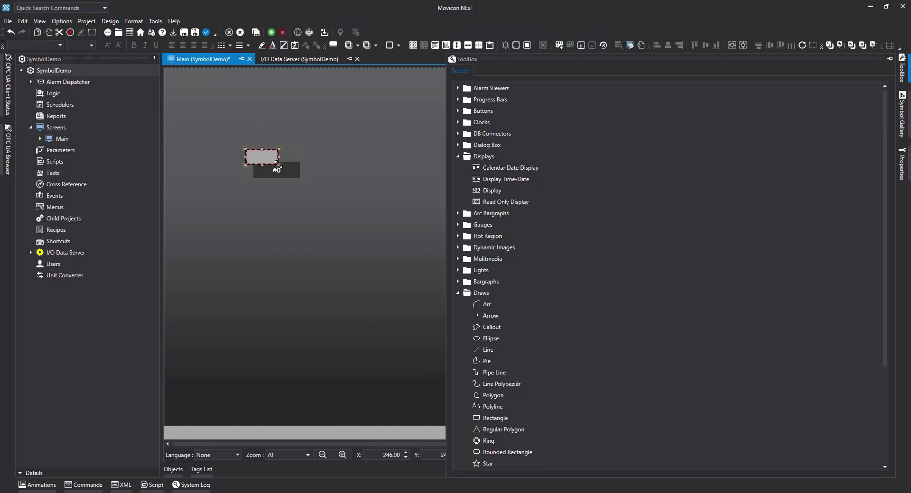
drag(312, 200, 309, 212)
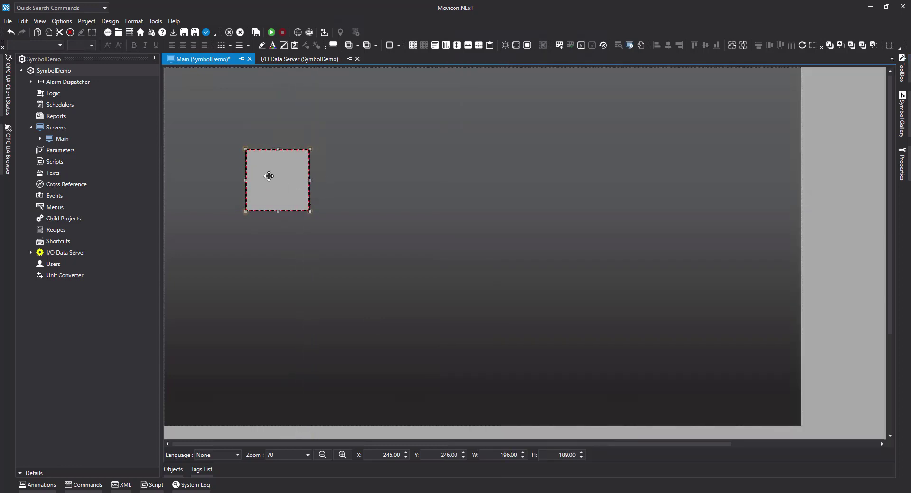
Step: Send the rectangle behind the #0 display with Overlap order > Move Last
right_click(269, 175)
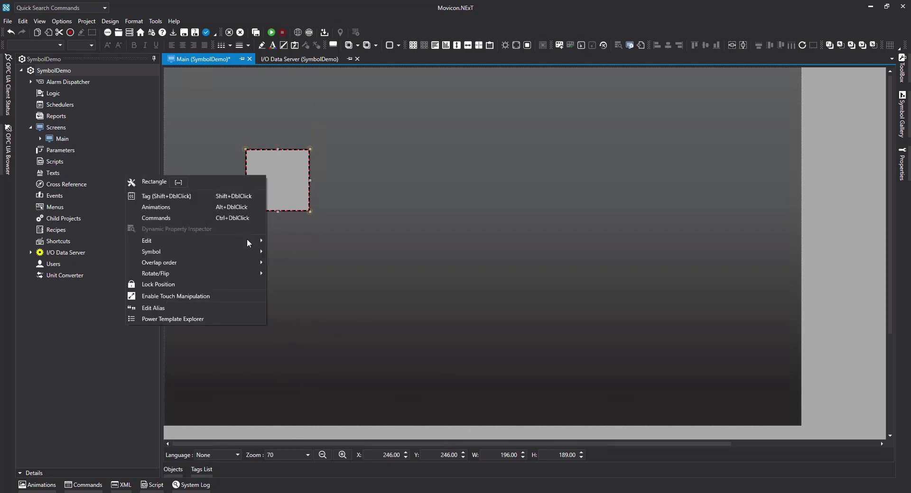
mouse_move(234, 266)
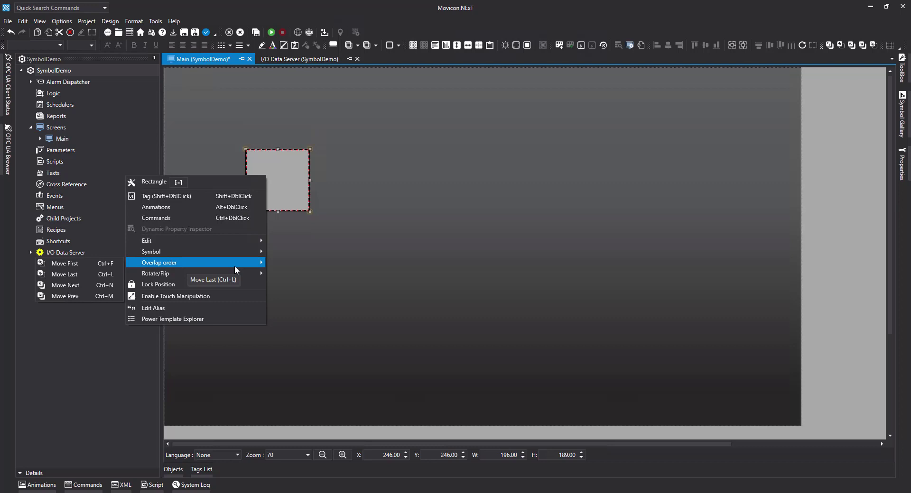
click(70, 275)
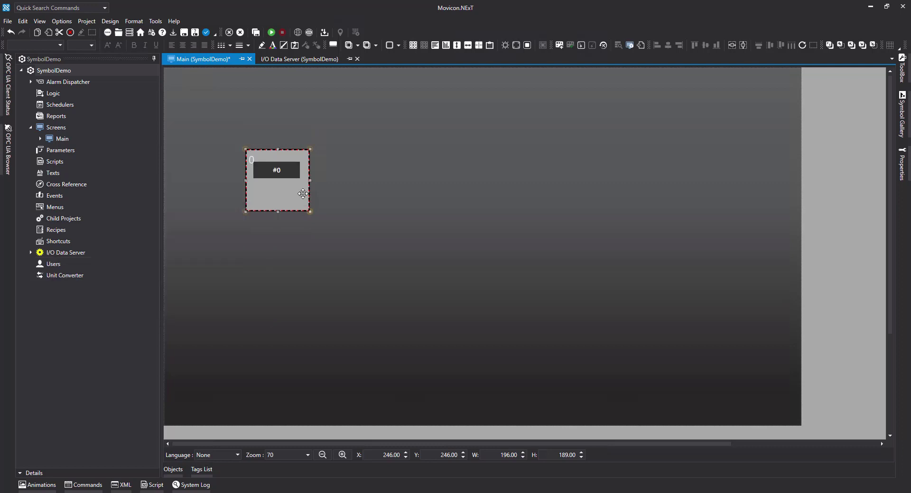
Step: Centre the #0 display horizontally and vertically inside the rectangle
click(292, 172)
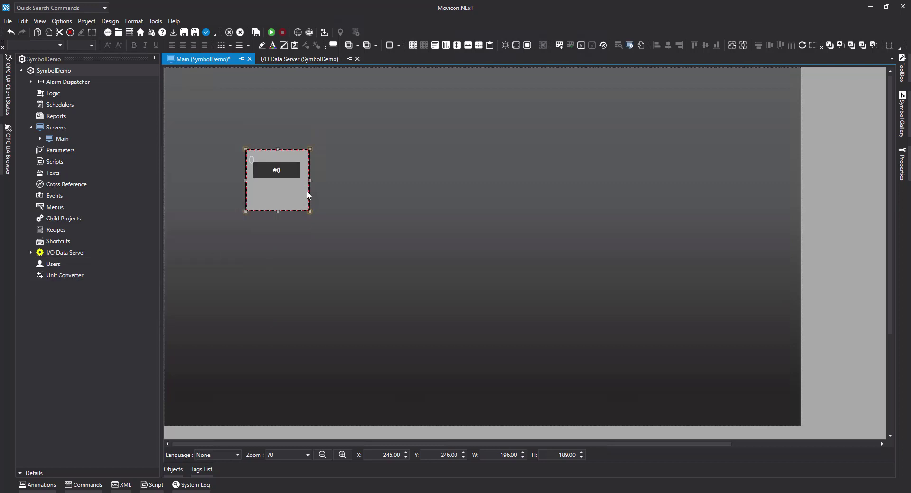
click(286, 209)
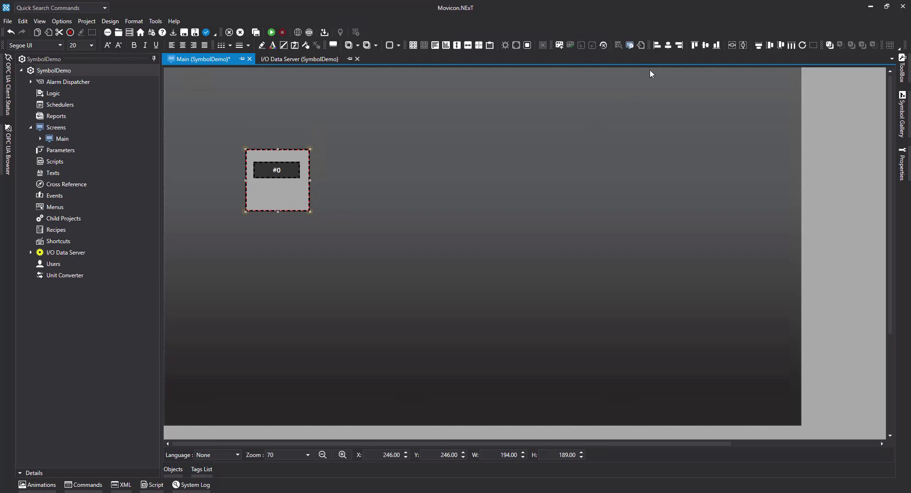
click(668, 47)
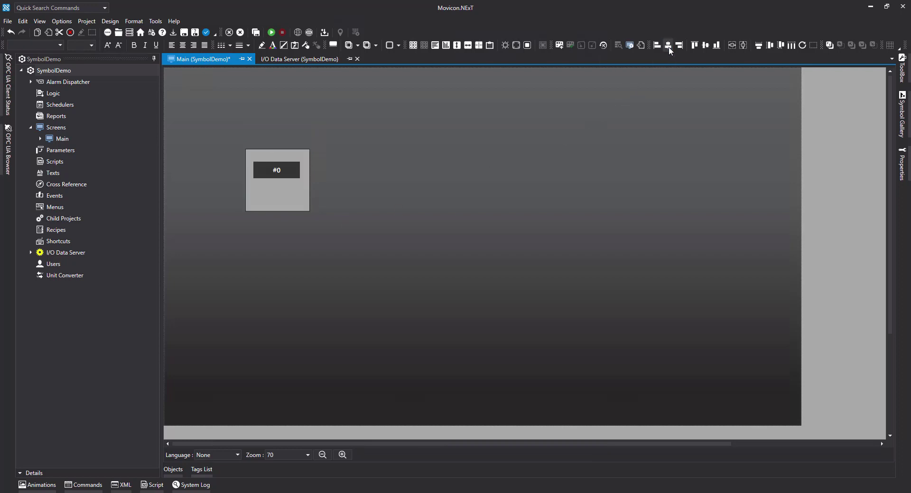
click(706, 45)
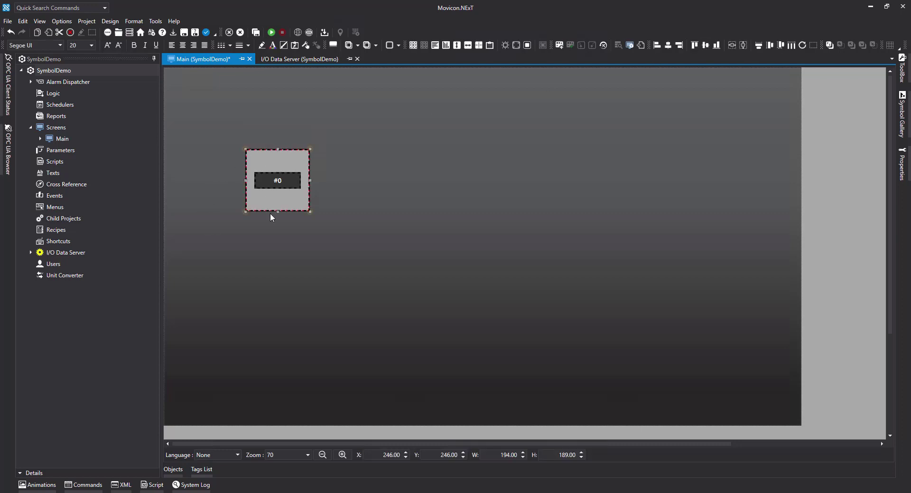
click(350, 204)
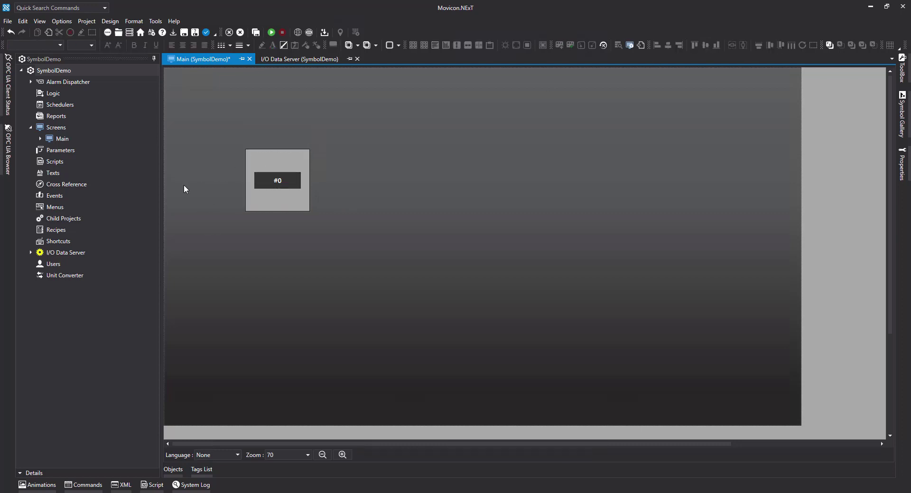
Step: Add a Boolean tag named 'status' to the I/O Data Server Tag List
click(320, 60)
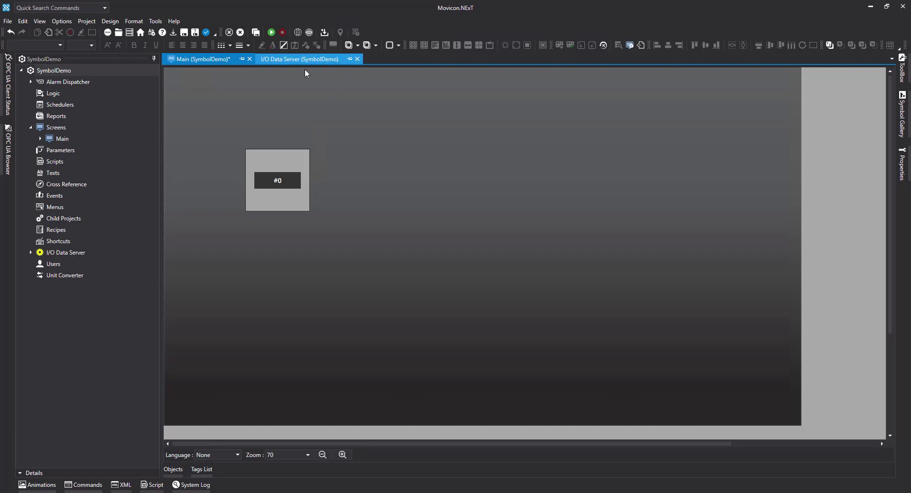
right_click(198, 112)
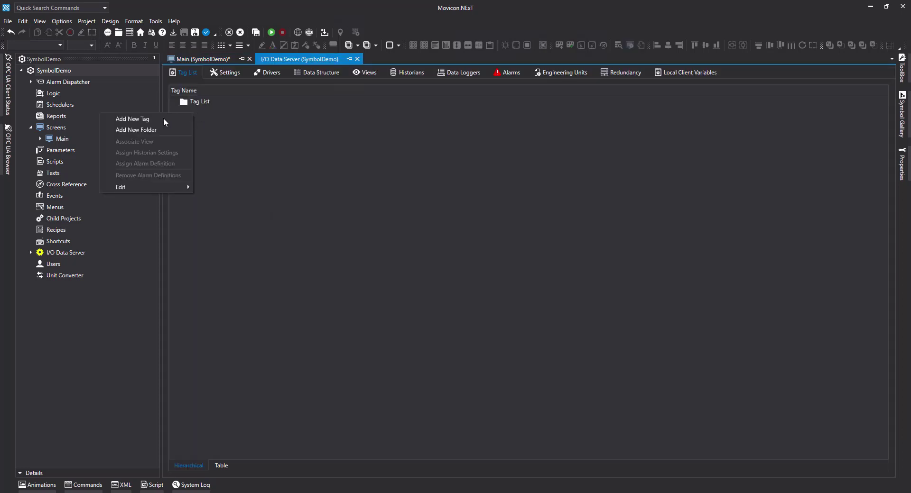
click(163, 118)
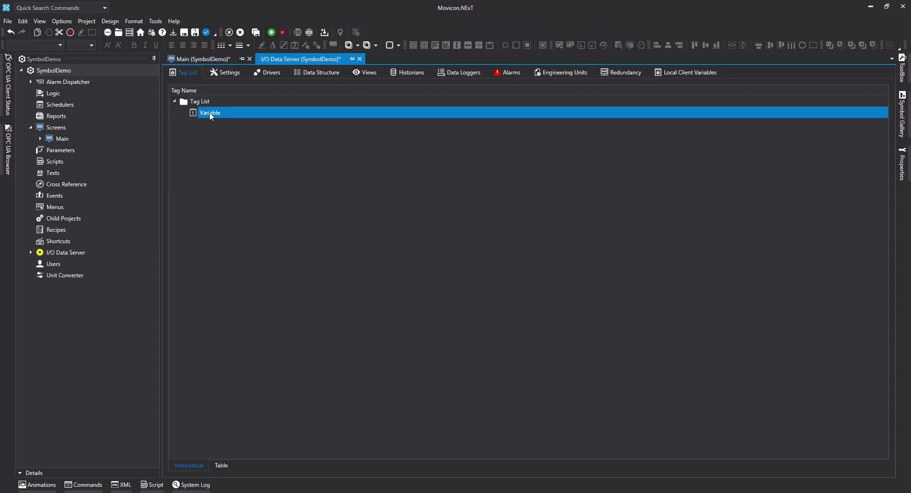
click(901, 166)
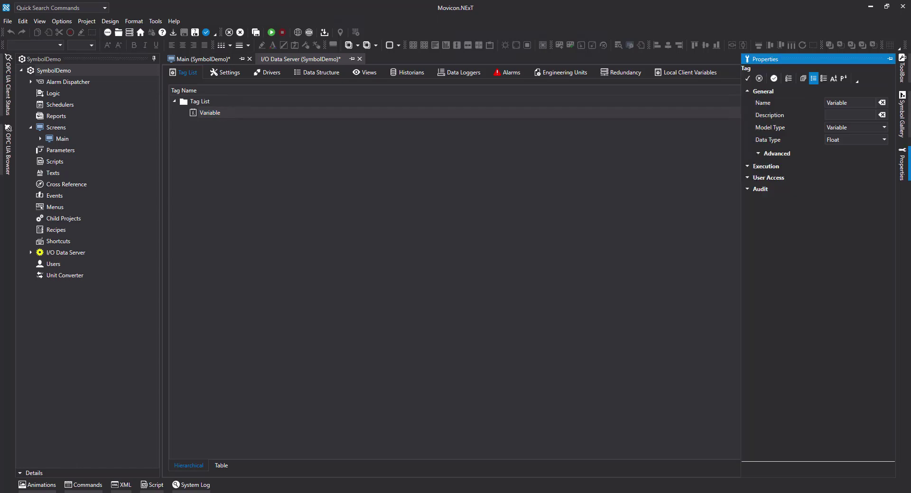
double_click(837, 103)
text(staut)
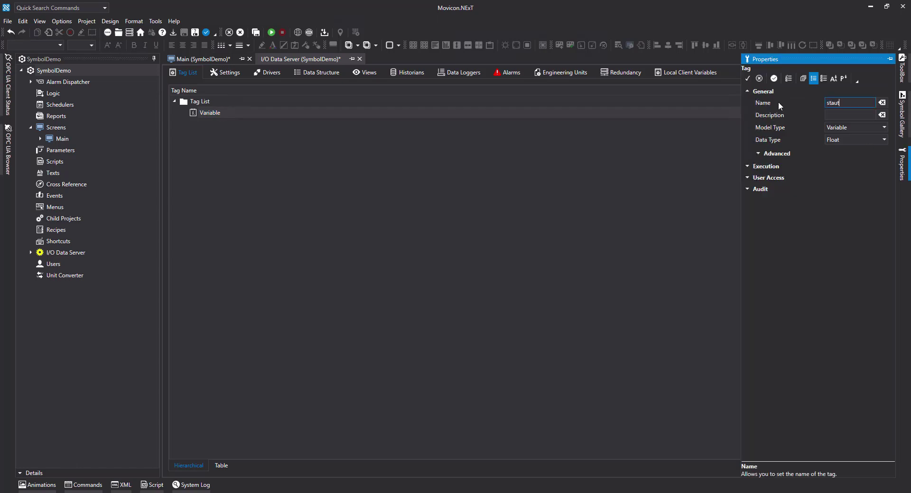
text(s)
key(BackSpace)
key(BackSpace)
key(BackSpace)
text(tus)
click(844, 141)
click(836, 151)
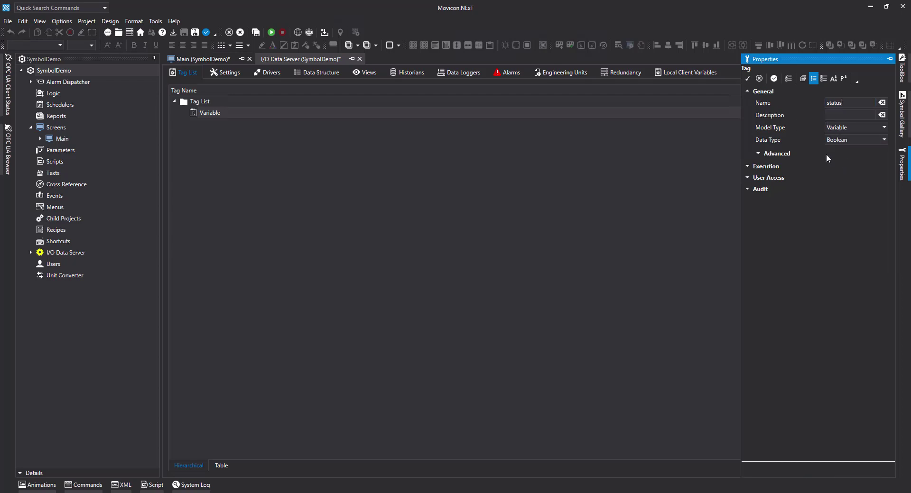
click(748, 78)
Step: Add a second tag to the Tag List named 'value' with data type Int16
click(200, 102)
right_click(199, 102)
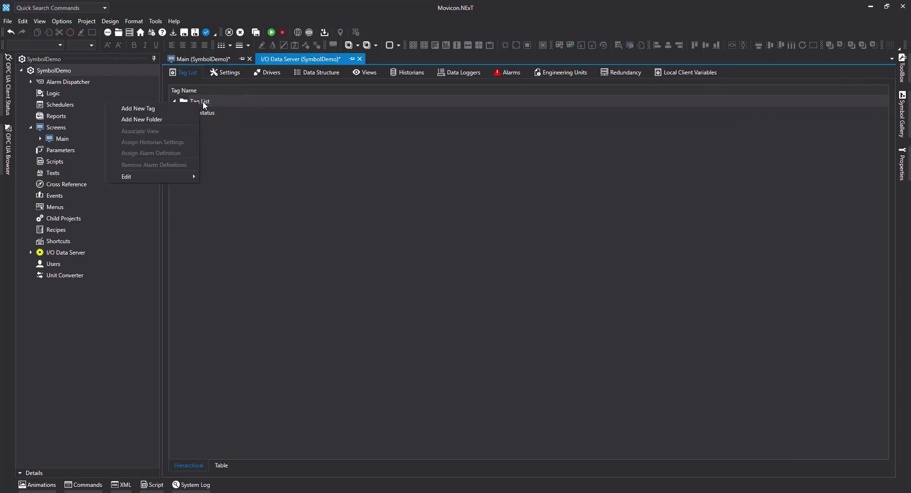
click(169, 112)
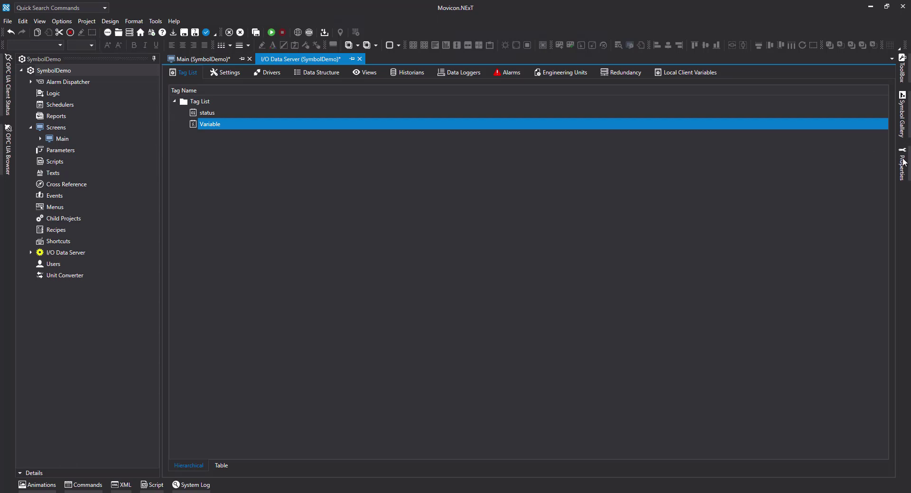
mouse_move(903, 164)
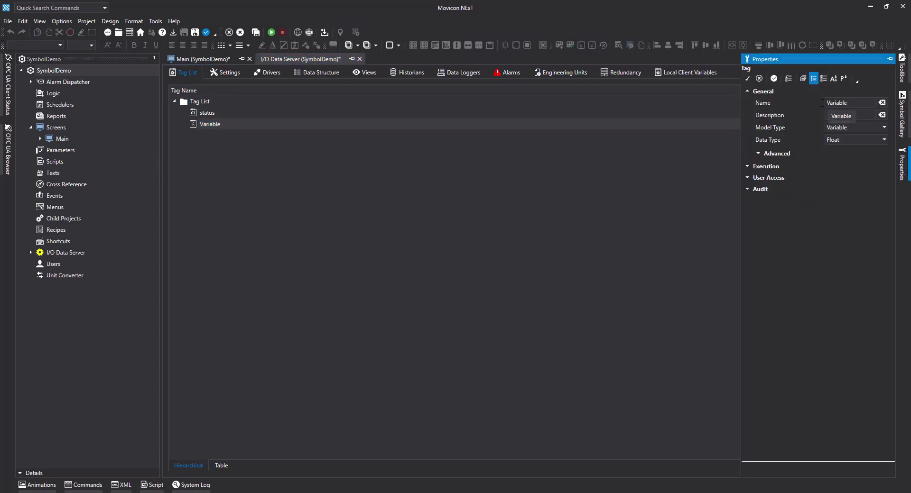
click(849, 101)
text(value)
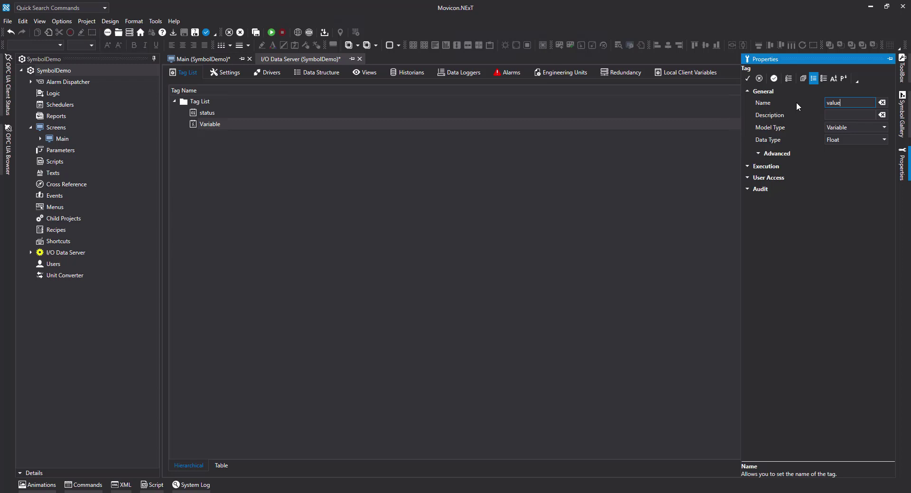
click(863, 142)
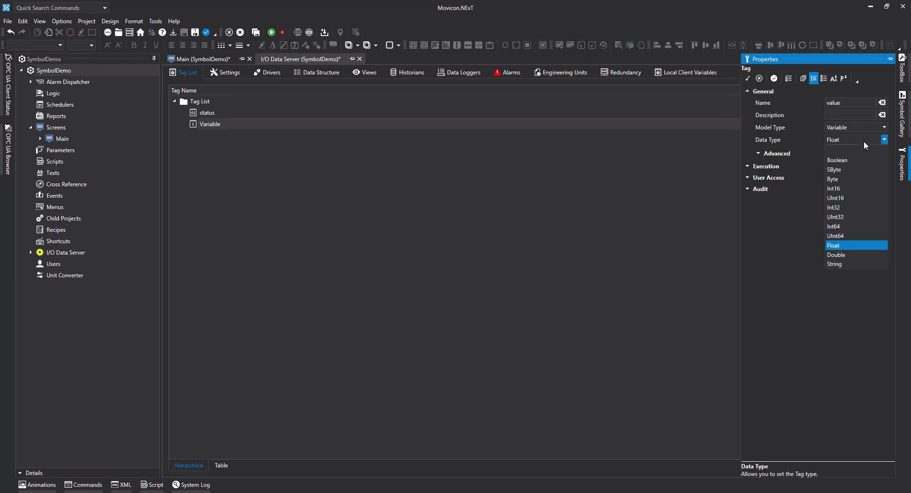
click(841, 189)
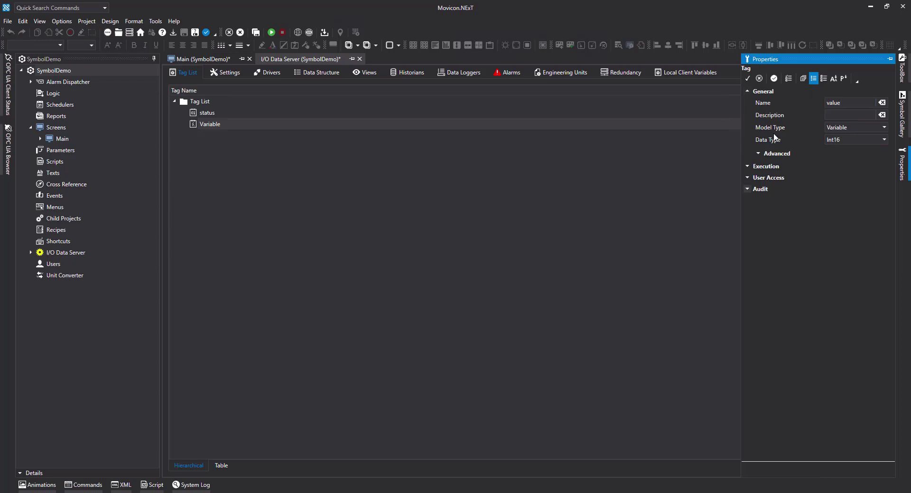
click(748, 77)
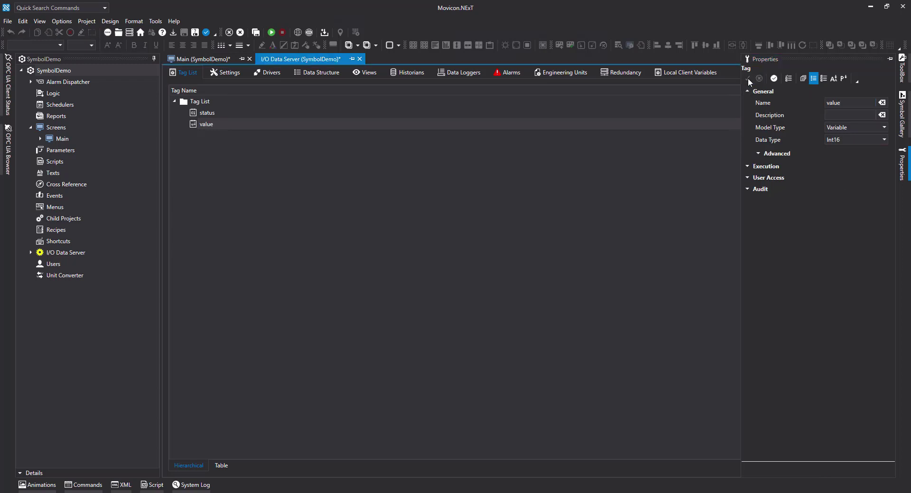
Step: Give the rectangle a Back Color animation driven by the status tag
click(200, 57)
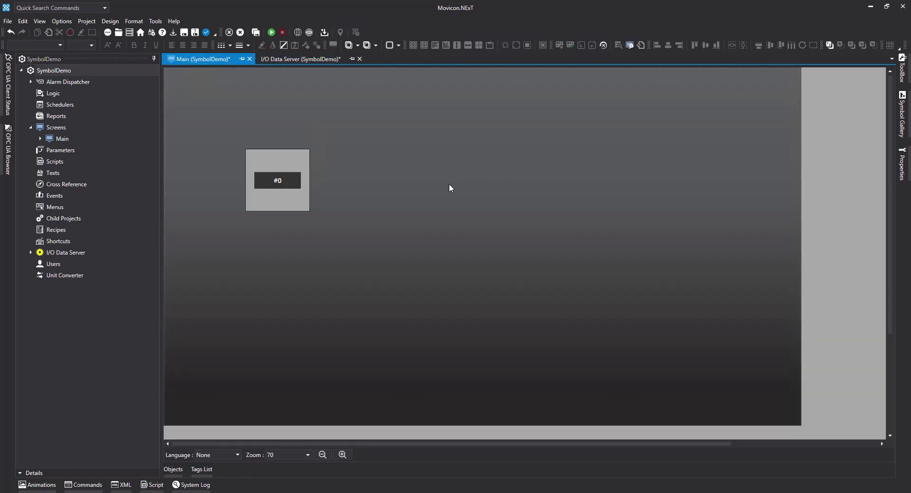
click(296, 159)
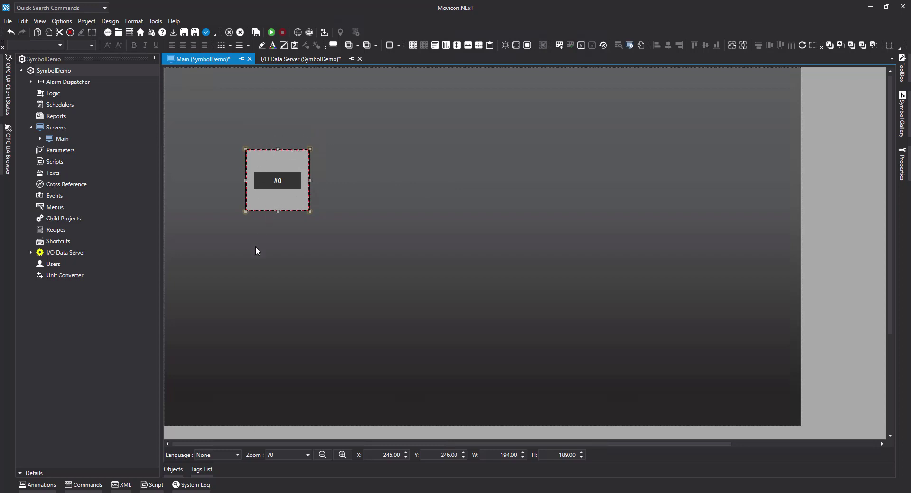
click(42, 485)
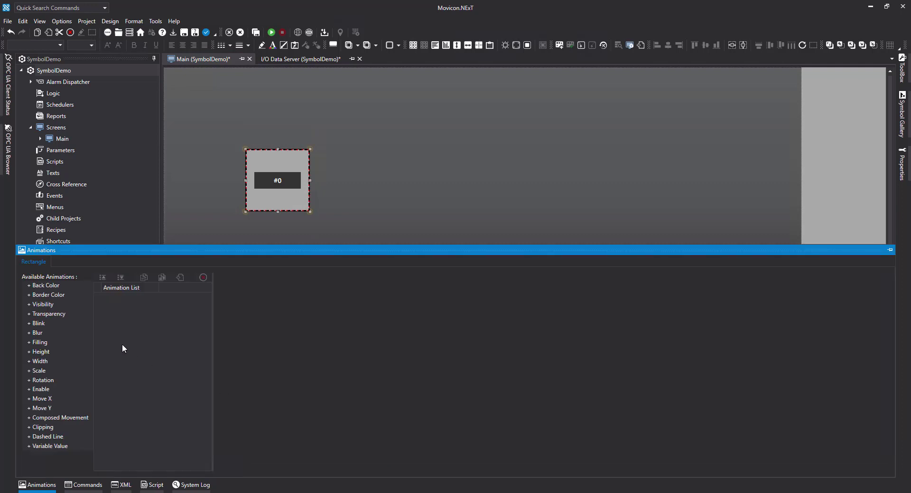
click(50, 285)
drag(50, 285, 283, 328)
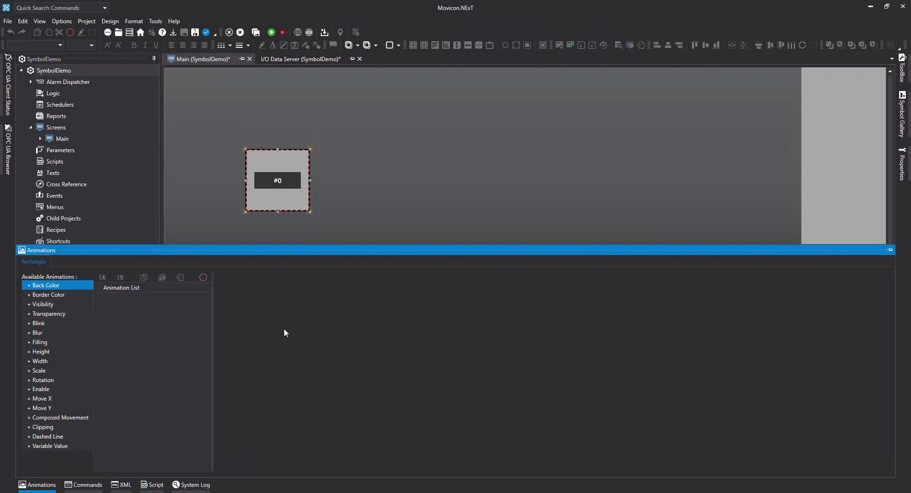
click(520, 298)
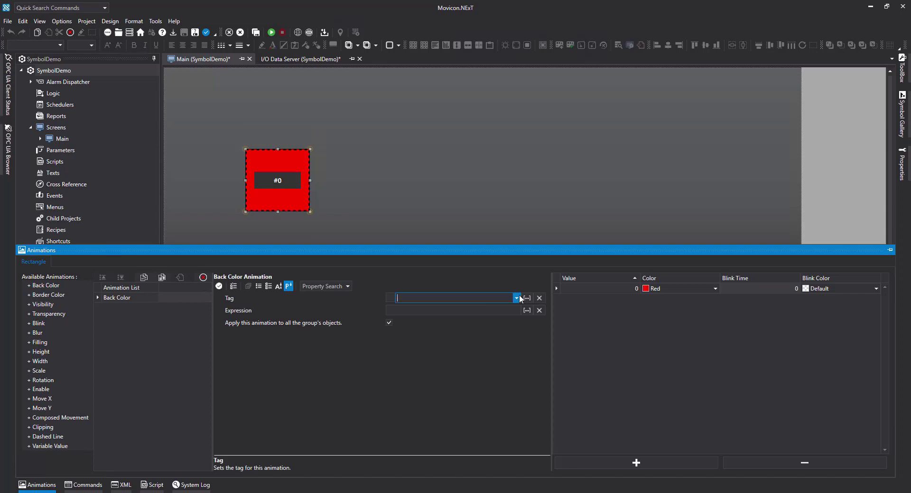
click(408, 308)
Step: Add a state so status value 1 turns the rectangle green
click(640, 463)
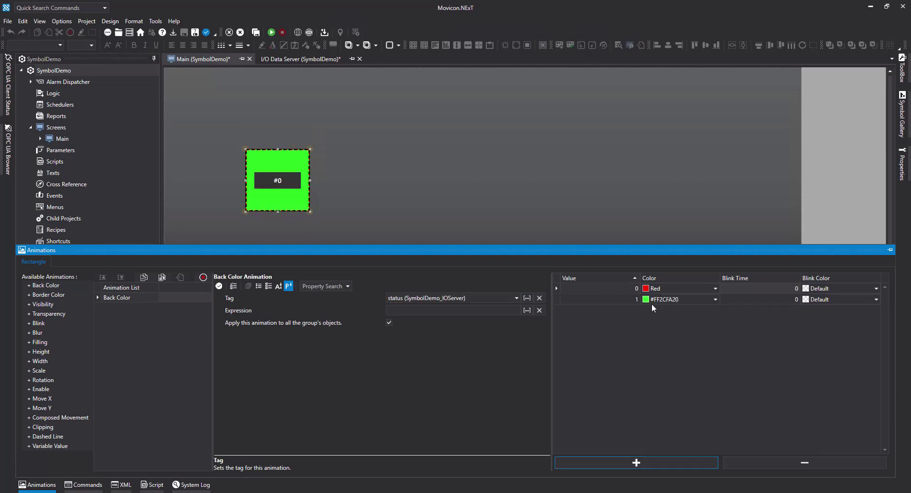
click(713, 300)
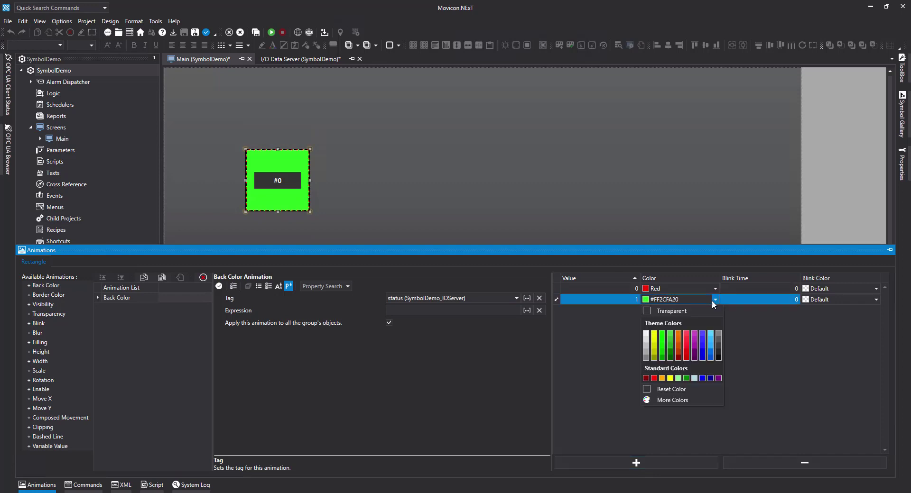
click(670, 335)
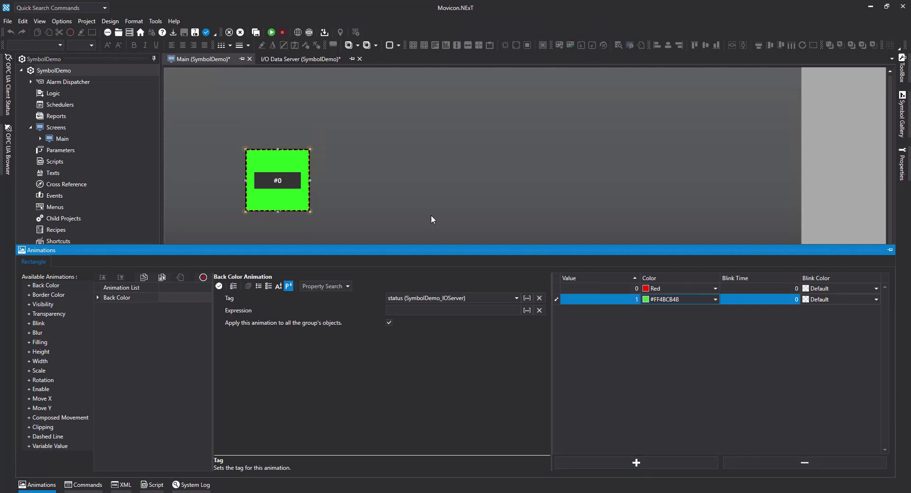
click(256, 188)
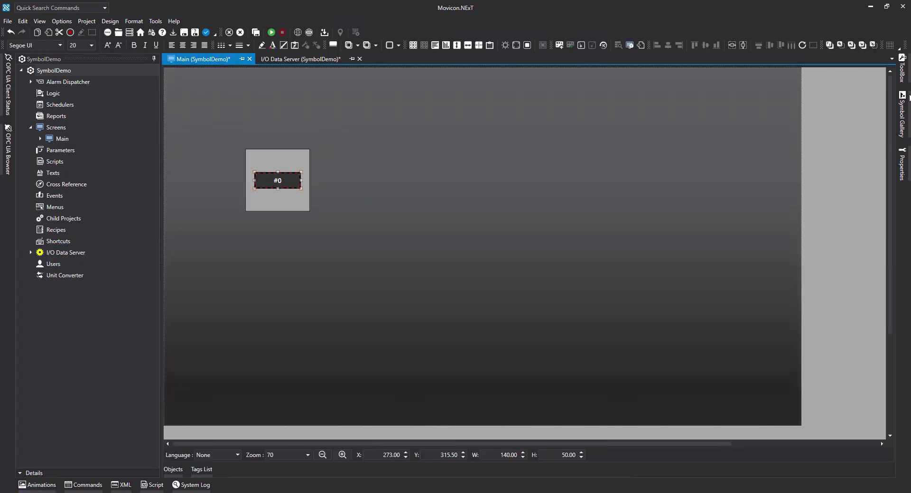
Step: Set the #0 display's Tag property to the value tag
click(902, 73)
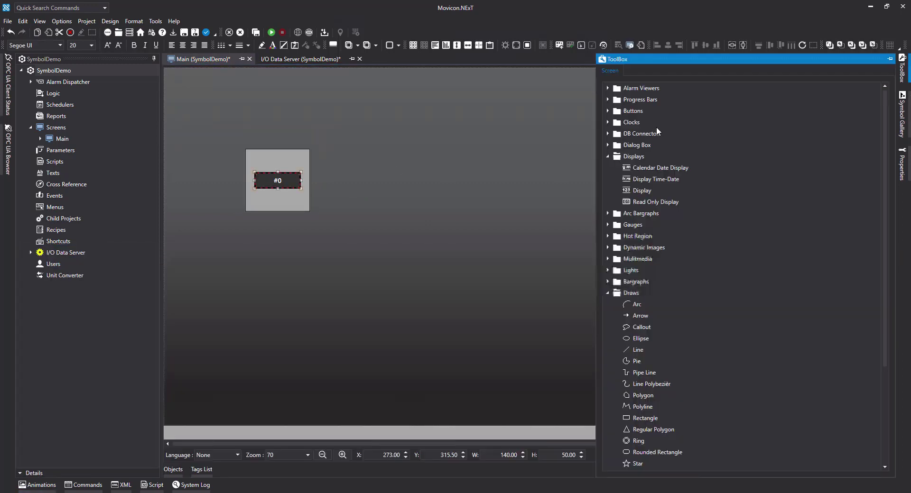
click(903, 164)
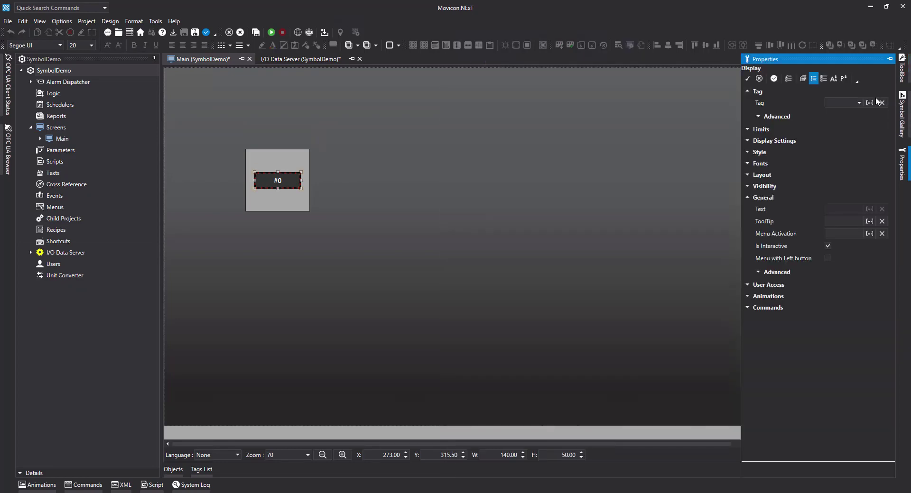
click(859, 103)
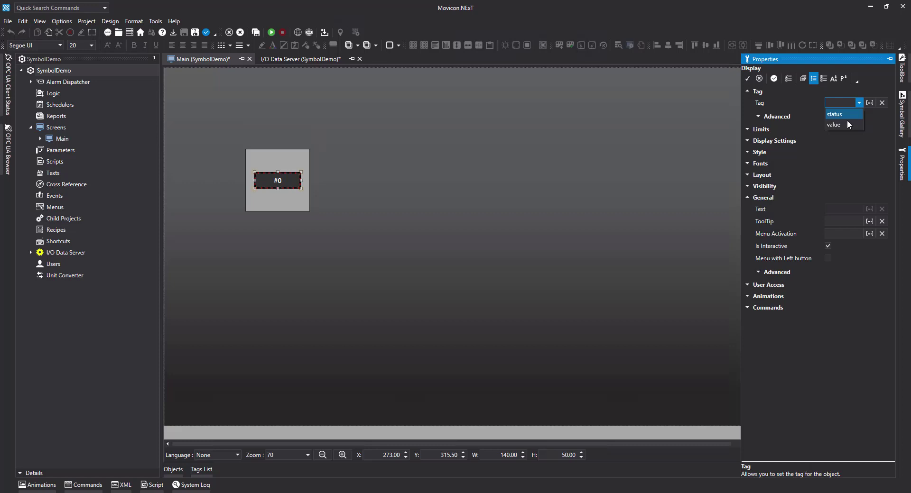
click(846, 125)
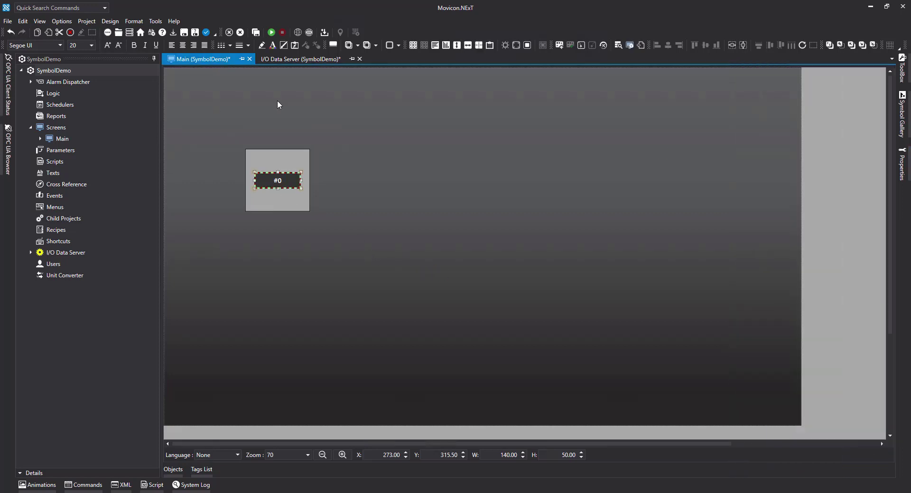
Step: Select the rectangle and #0 display together and combine them into one group
click(212, 126)
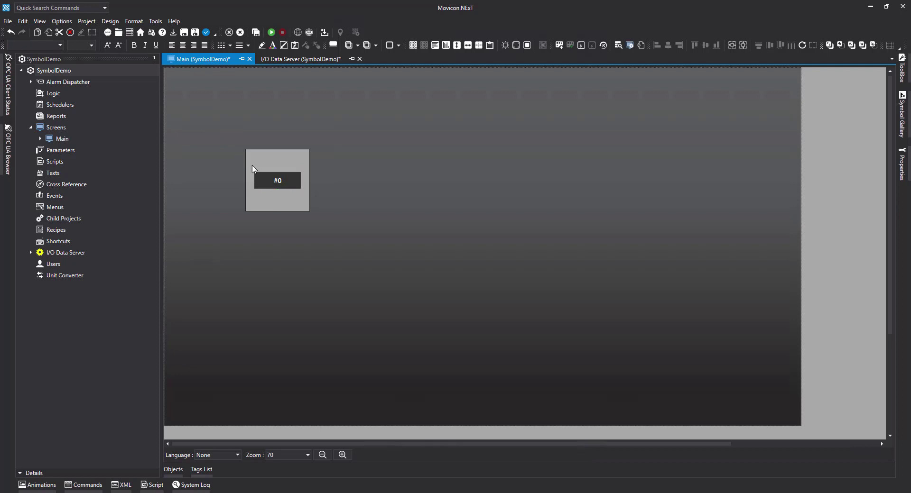
drag(299, 207, 340, 226)
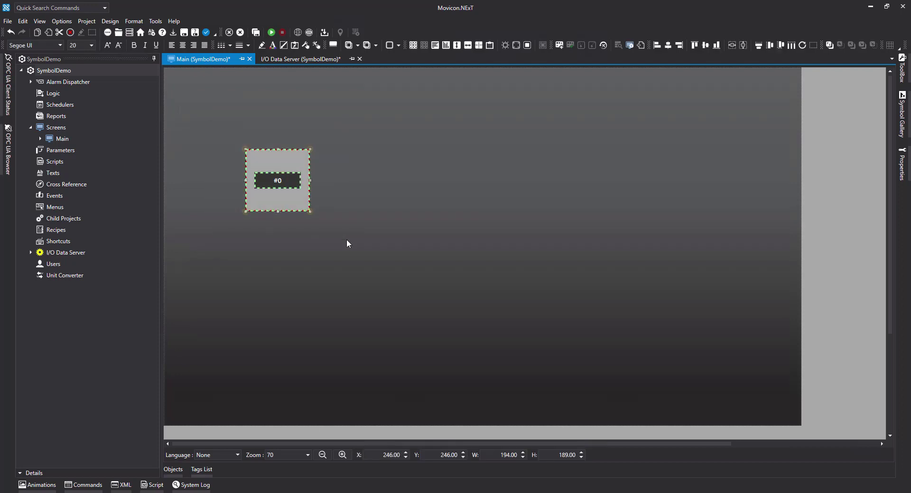
right_click(273, 181)
mouse_move(250, 229)
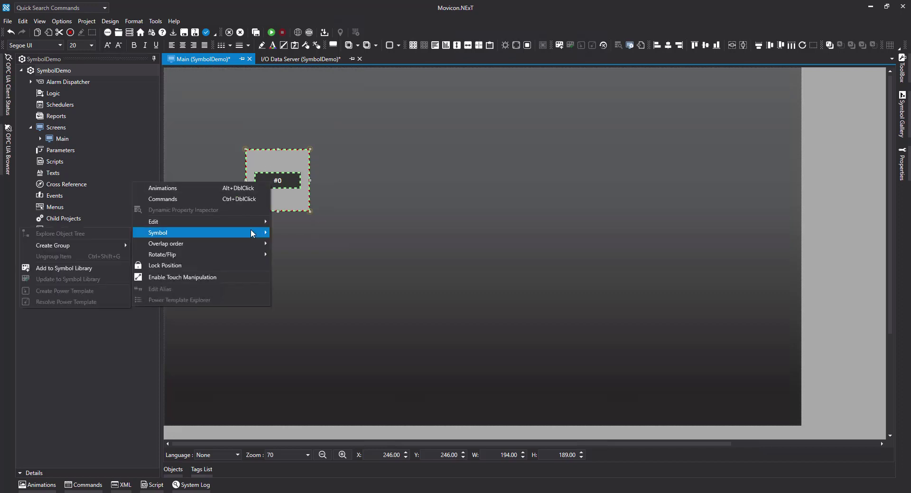
mouse_move(103, 247)
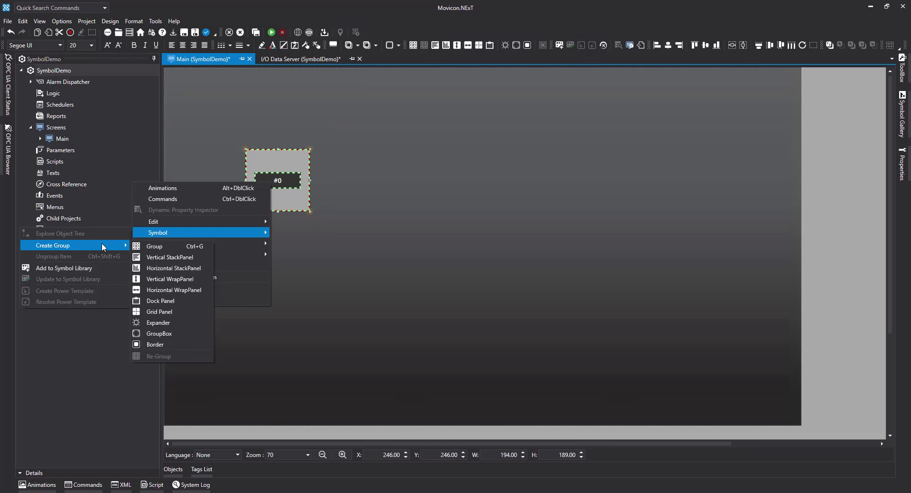
click(161, 247)
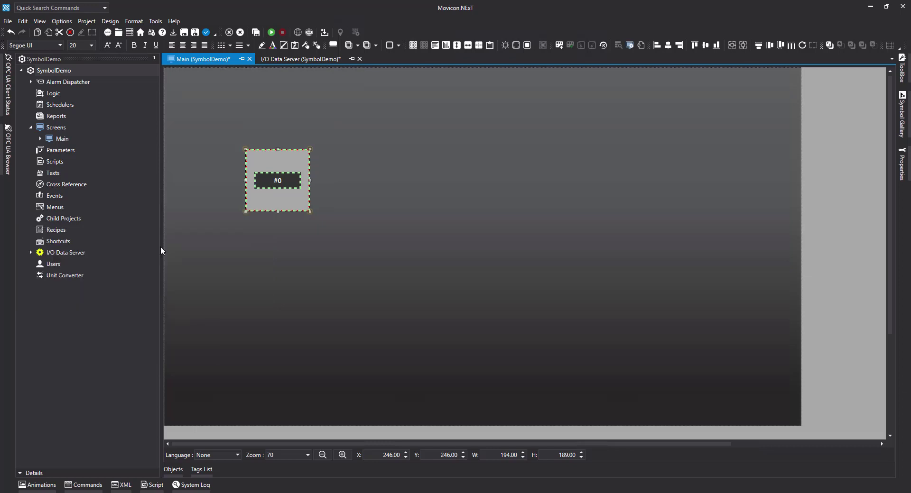
right_click(287, 181)
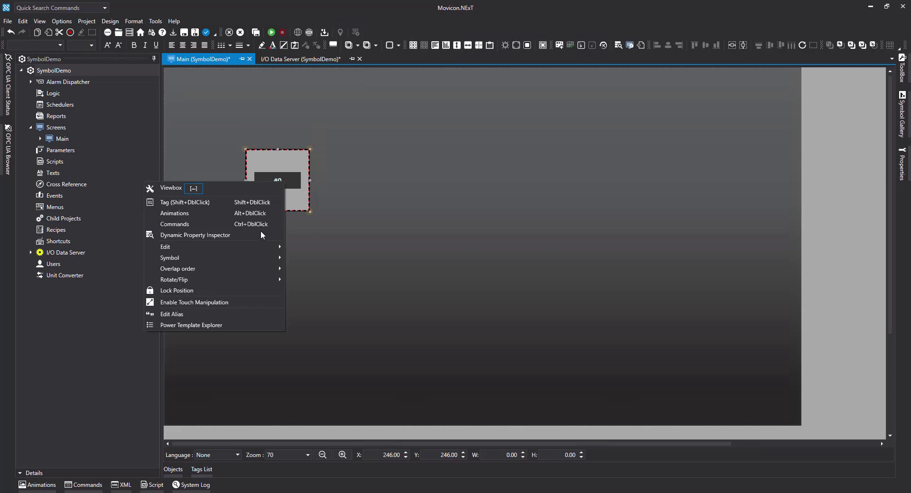
mouse_move(271, 247)
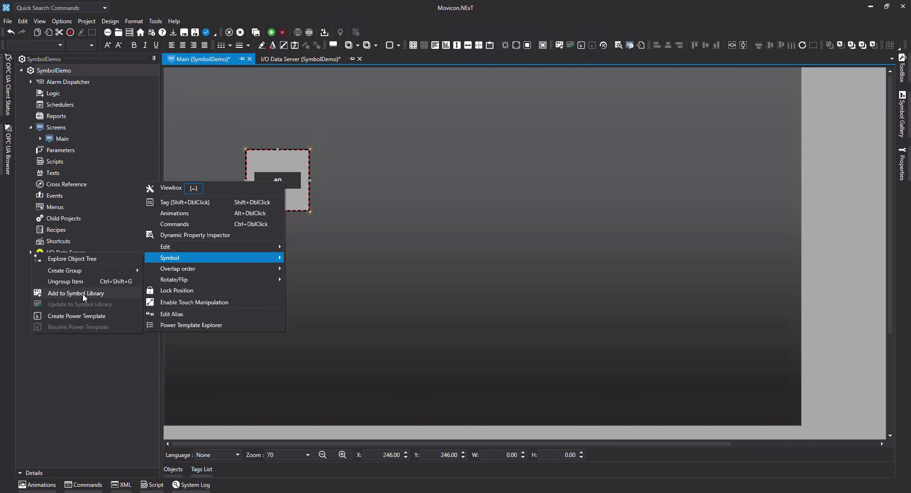
Step: Add the grouped object to the Symbol Library in the mysymbols folder
click(83, 294)
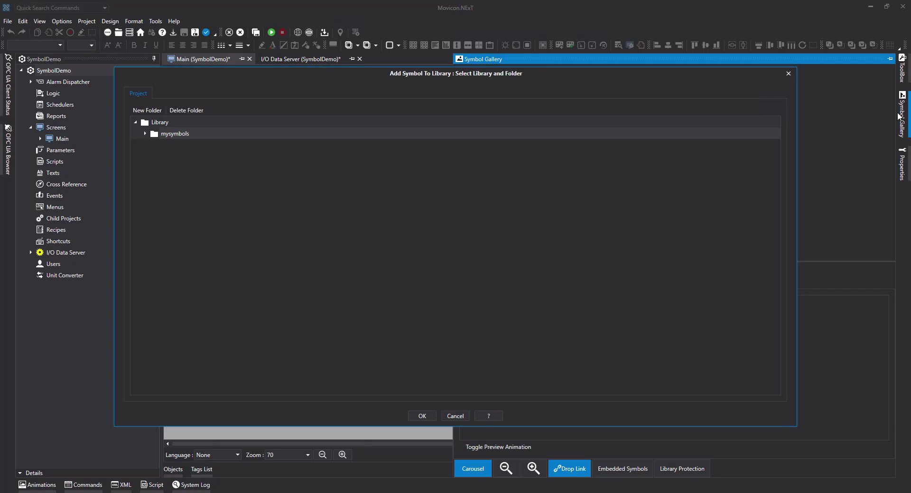
click(169, 135)
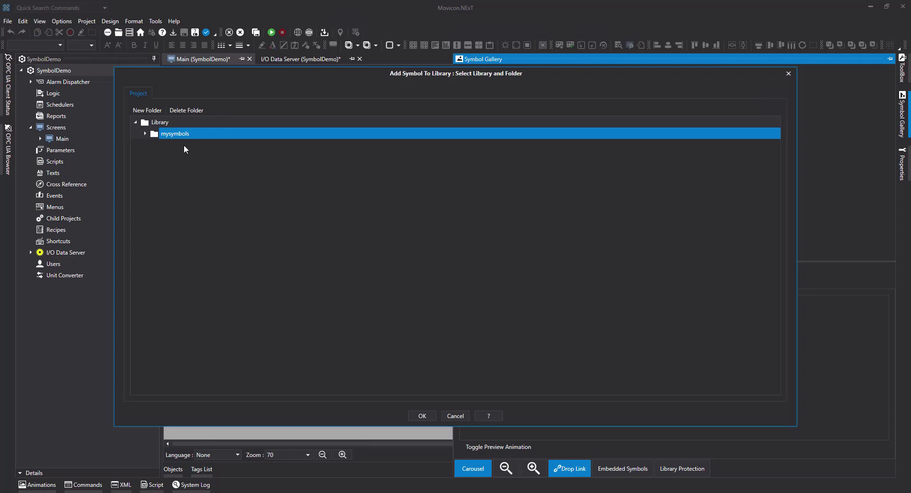
click(422, 416)
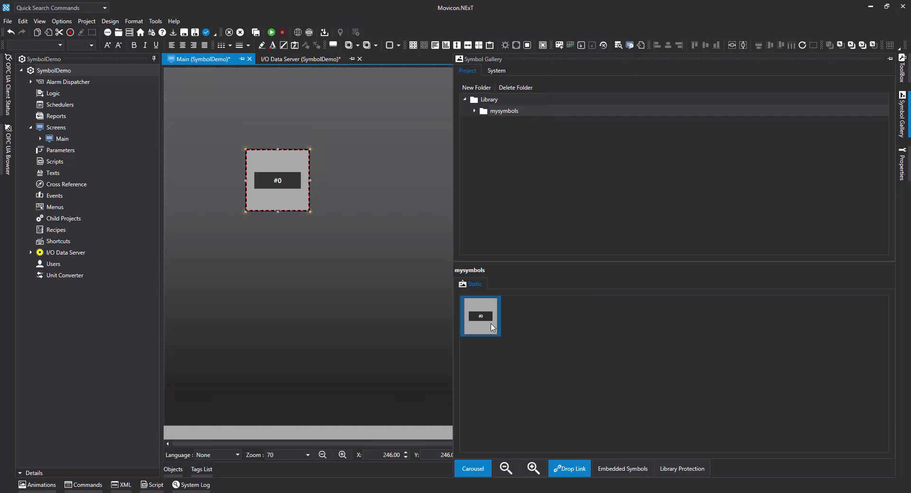
Step: Place a second symbol copy below the first and bind it to status1 and value1
drag(476, 324, 298, 274)
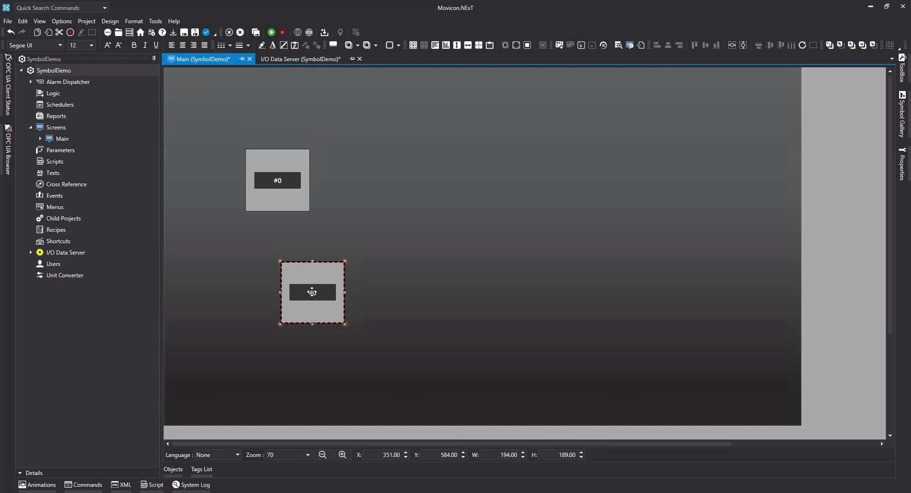
right_click(312, 292)
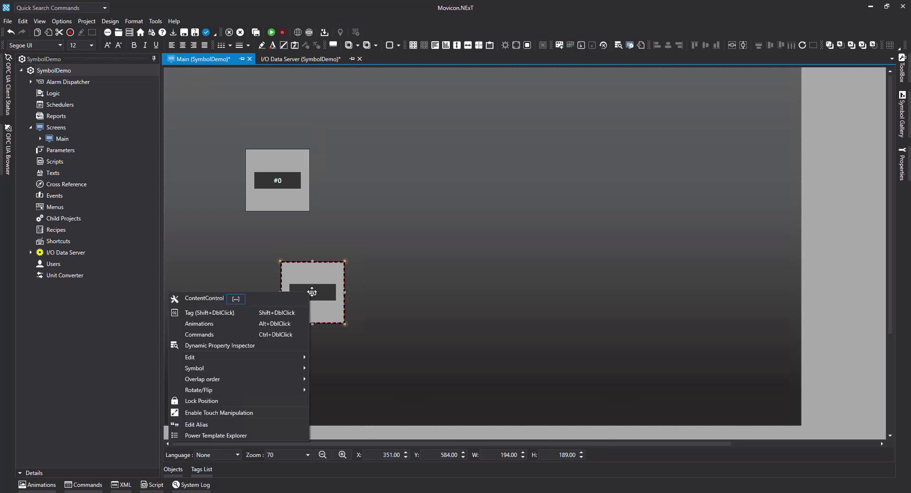
click(238, 349)
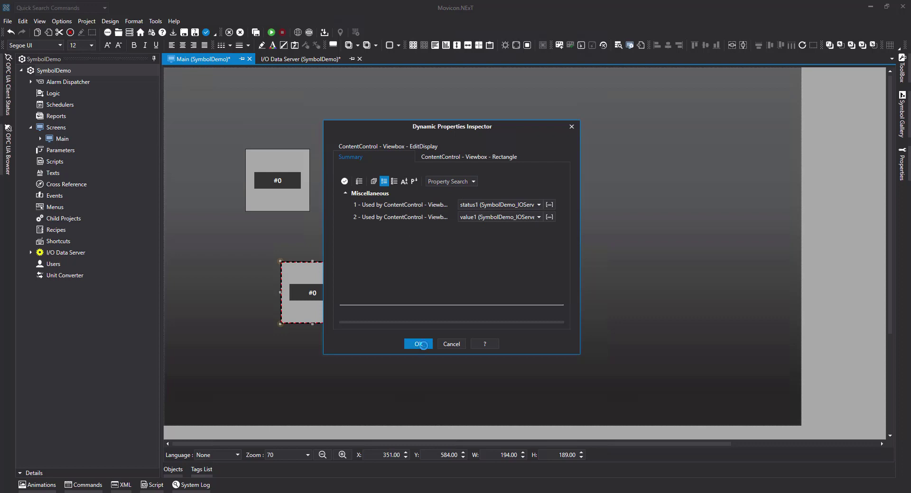
click(418, 344)
click(285, 58)
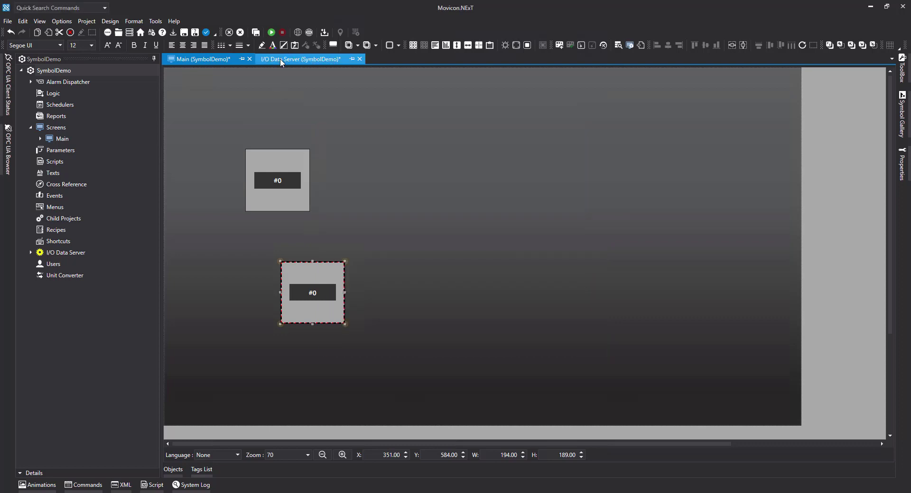